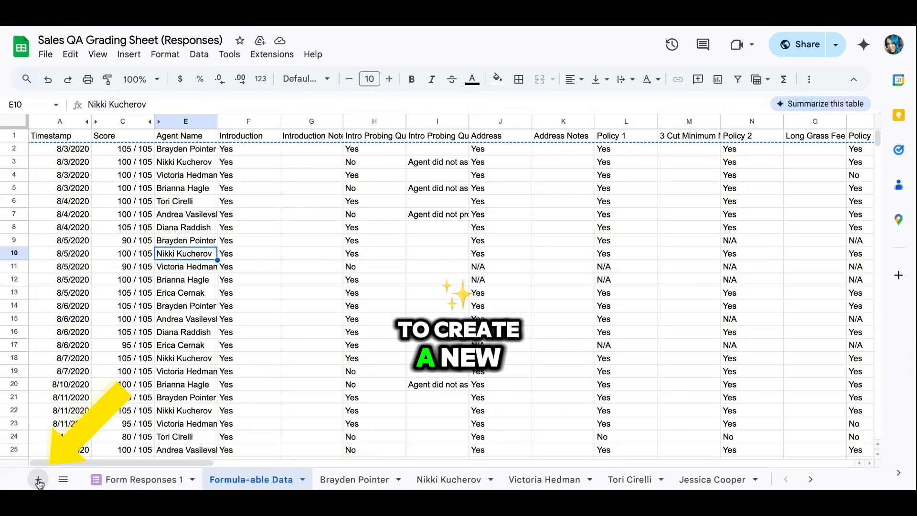
- Add a new sheet and paste the Formula-able Data header row into A1 as values only
click(39, 479)
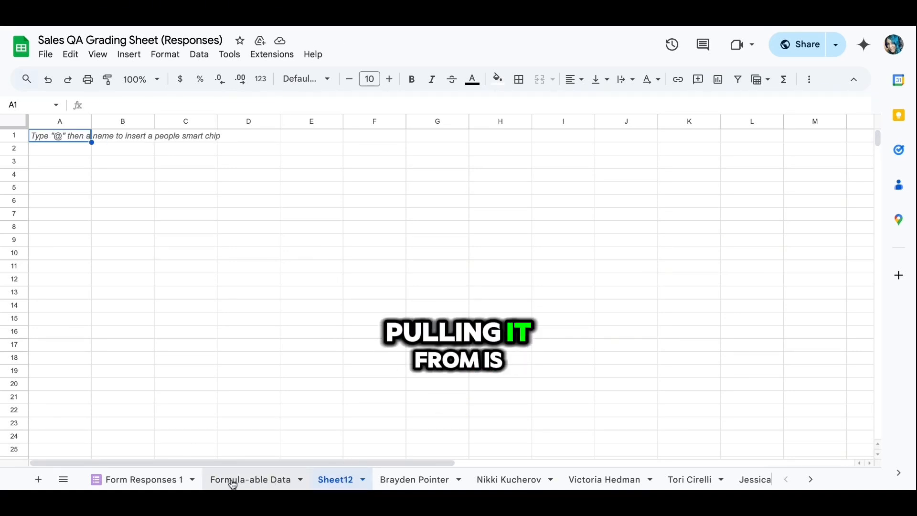
click(271, 485)
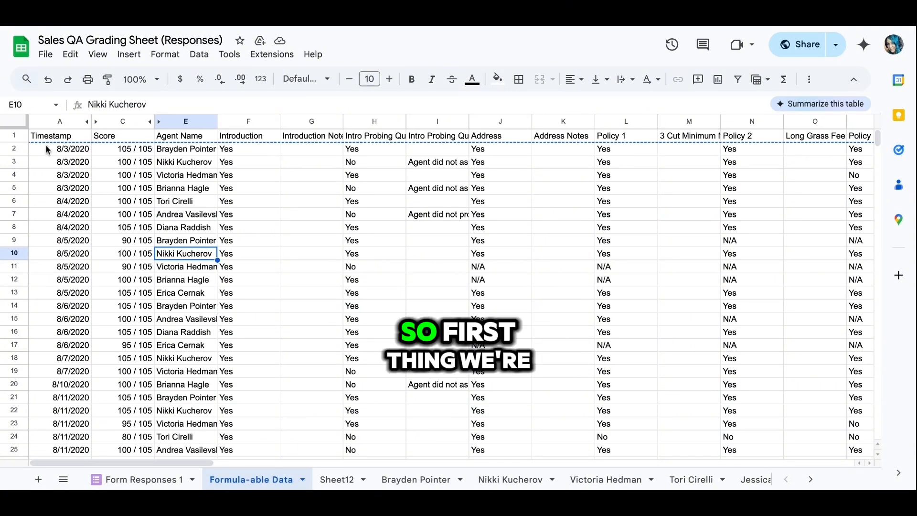
click(15, 136)
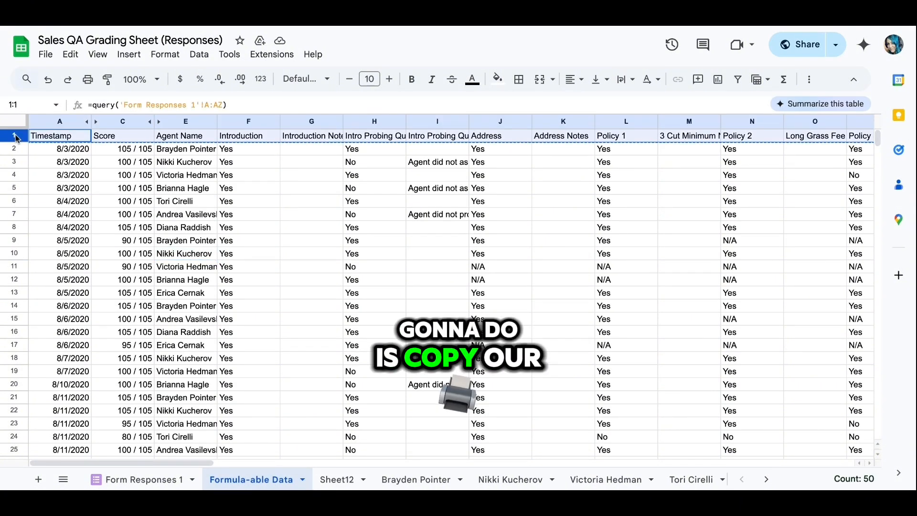
click(338, 484)
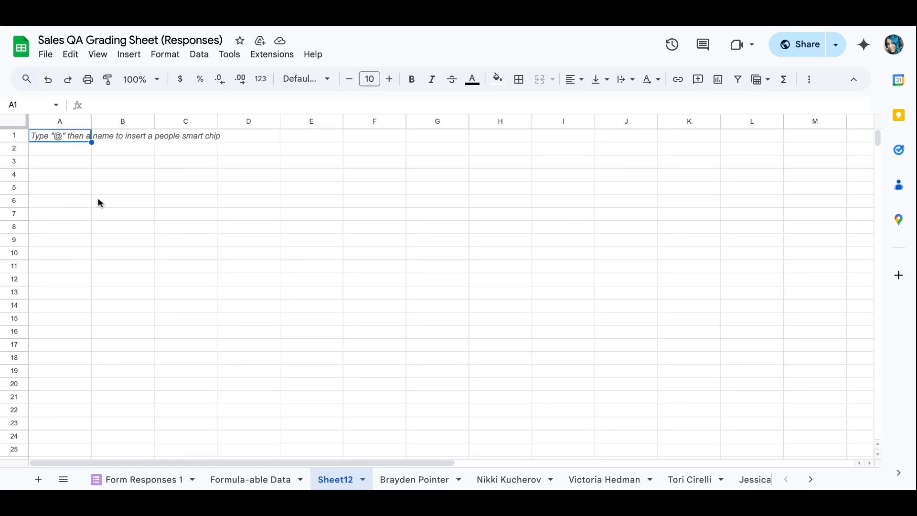
click(56, 137)
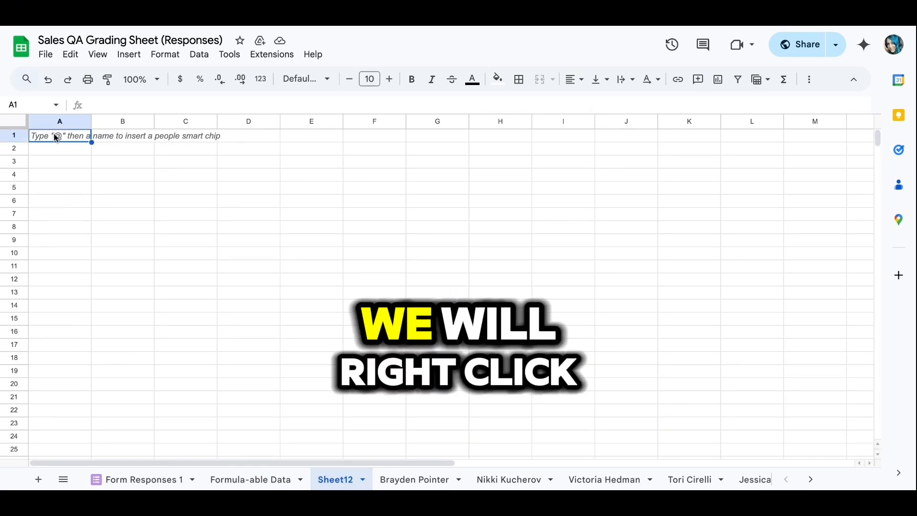
right_click(57, 137)
mouse_move(96, 156)
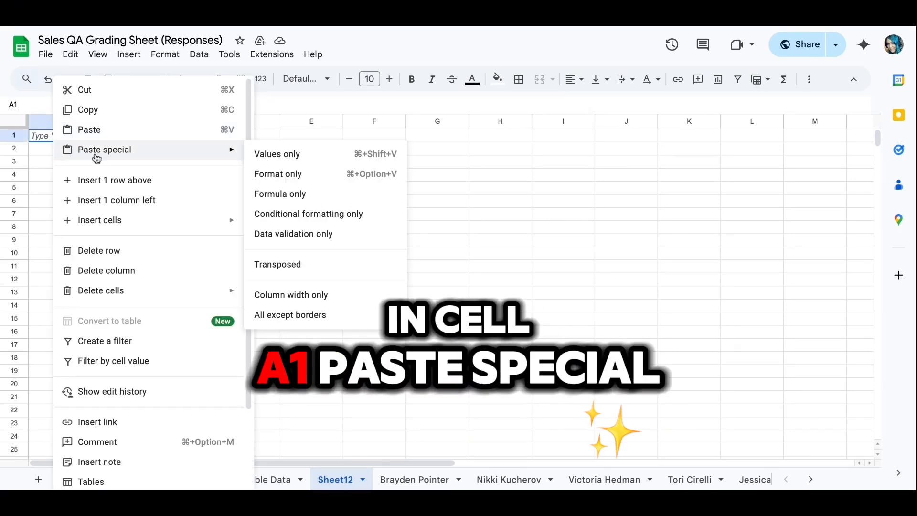
click(299, 153)
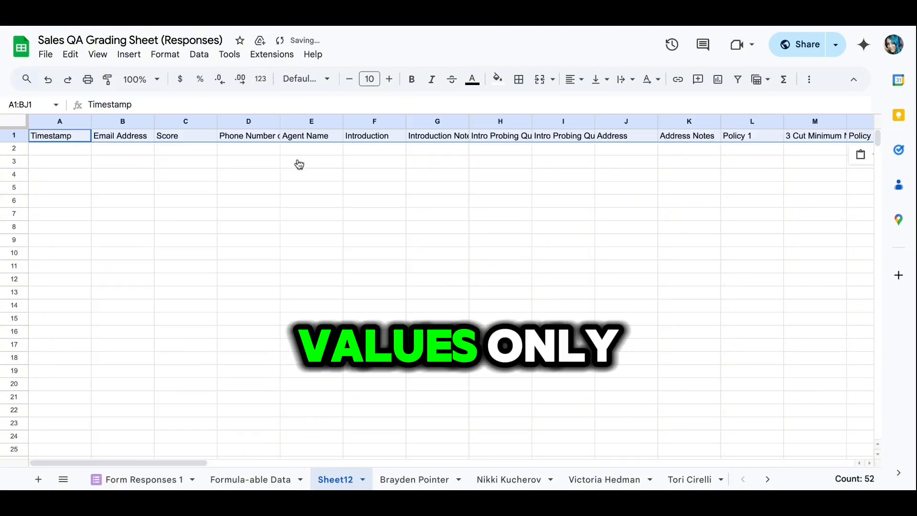
- Format the header row bold with blue fill and white text
click(412, 80)
click(498, 79)
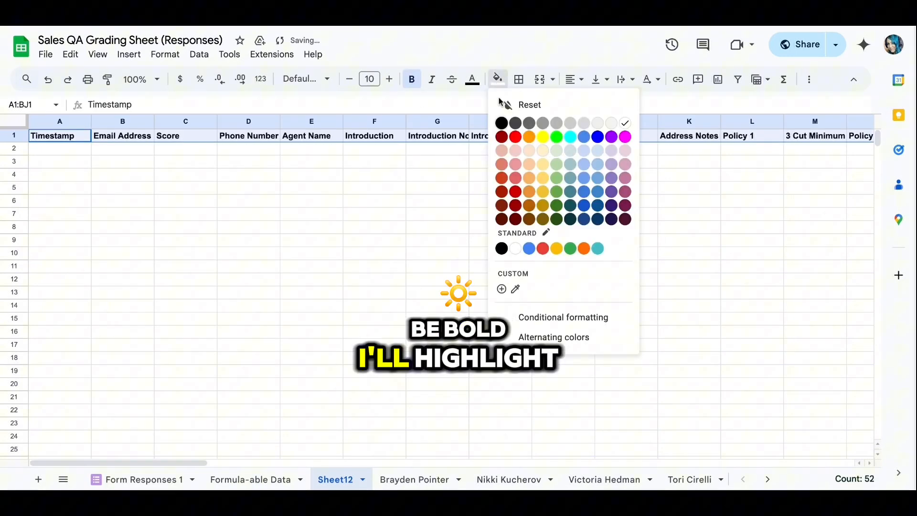
click(598, 142)
click(472, 79)
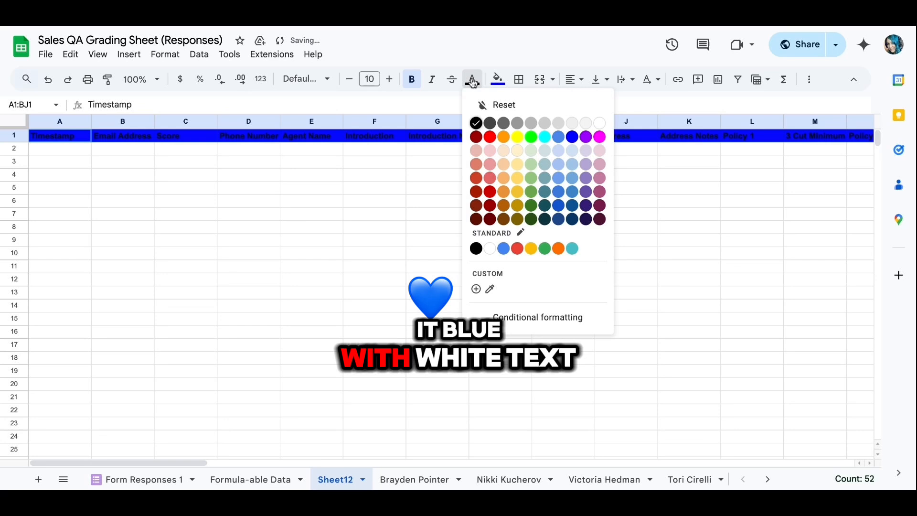
click(595, 121)
click(237, 174)
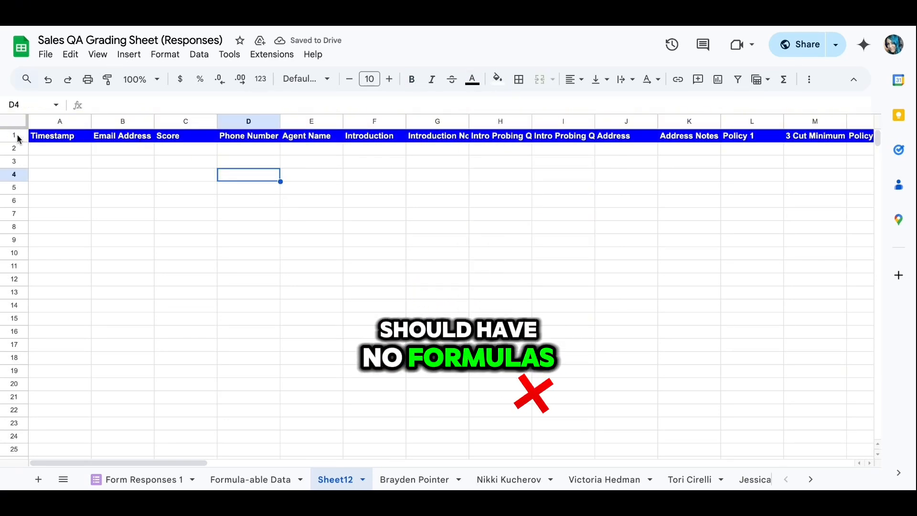
- Start the formula =FILTER('Formula-able Data'! in cell A2 of Sheet12
scroll(368, 215, right, 15)
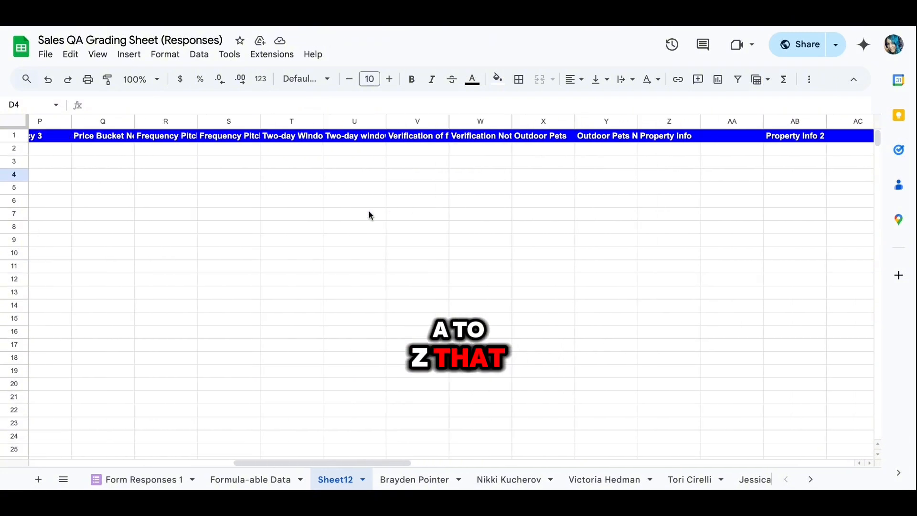
scroll(368, 215, left, 15)
click(46, 154)
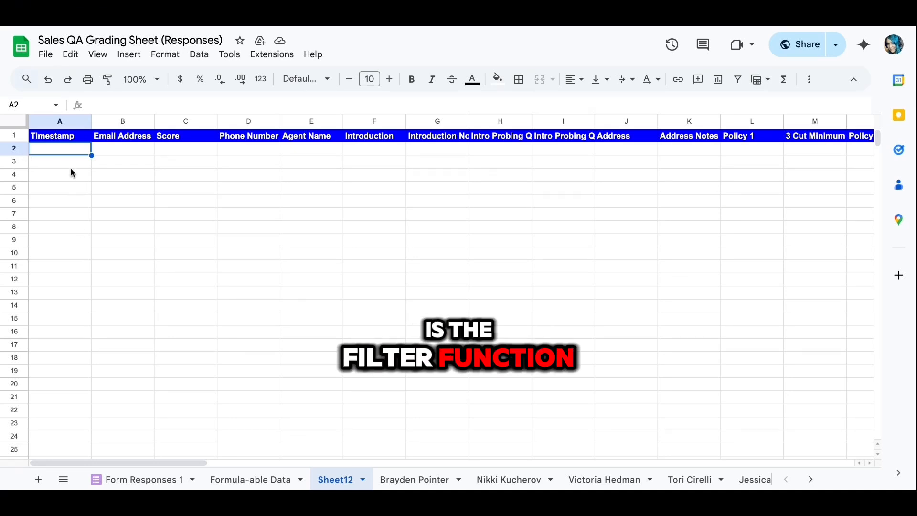
text(=)
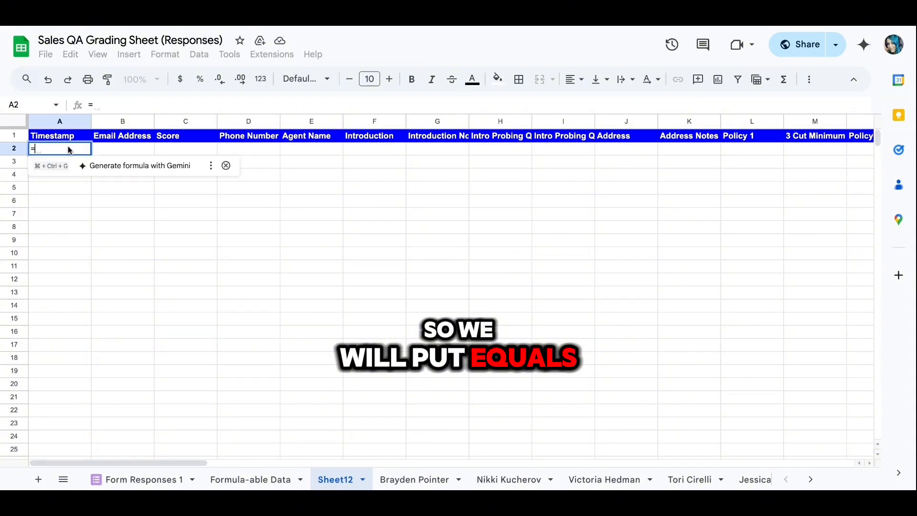
text(FILT)
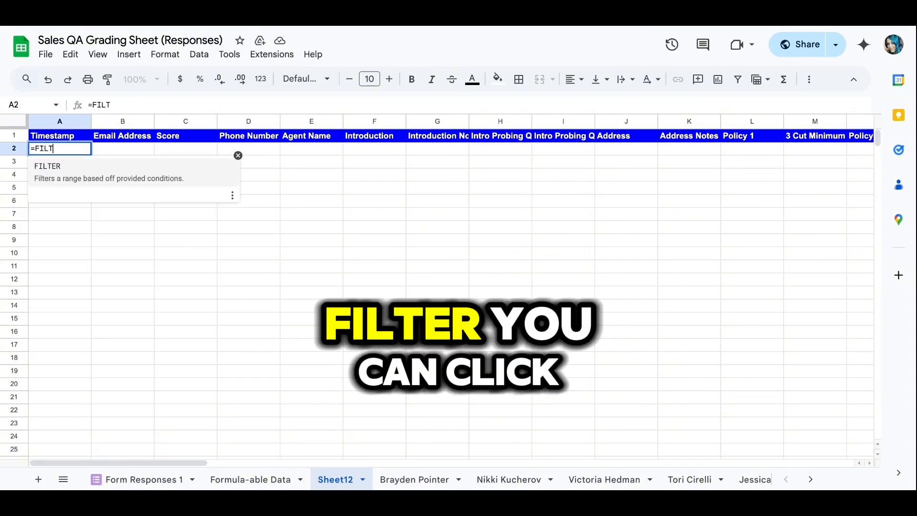
click(60, 180)
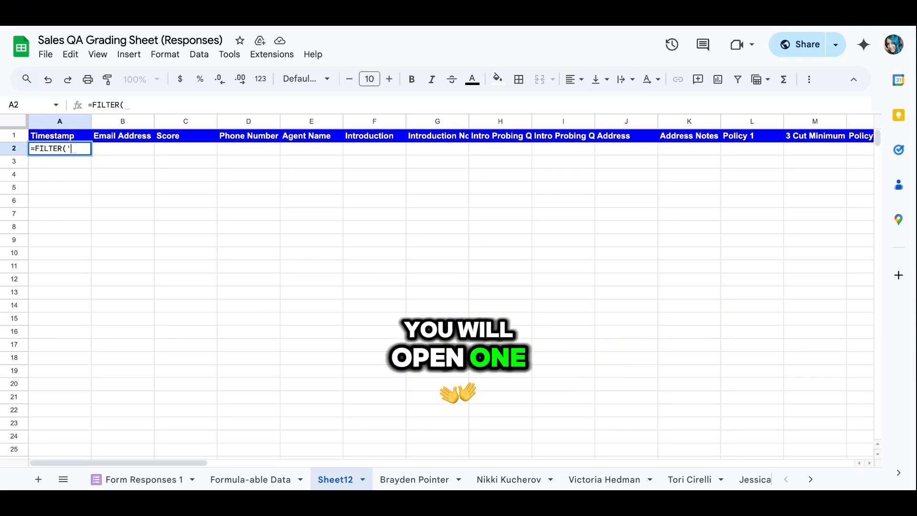
text(')
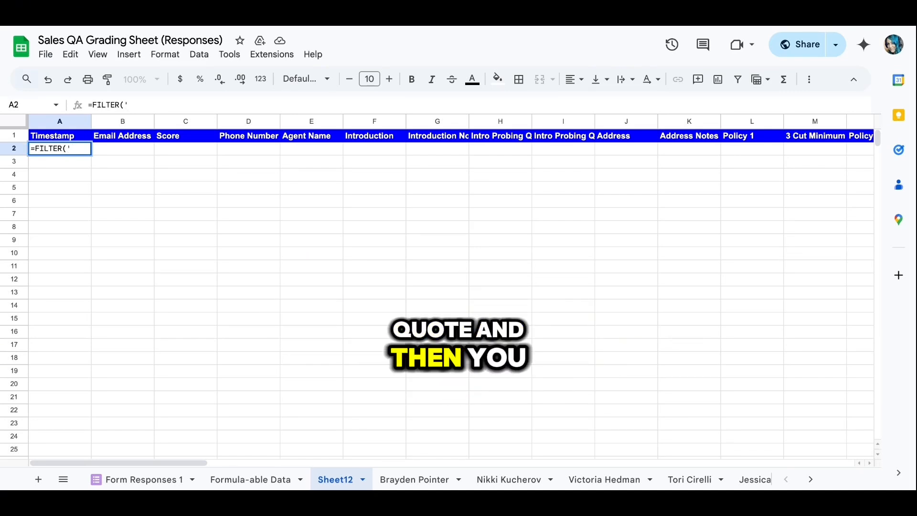
text(Formu)
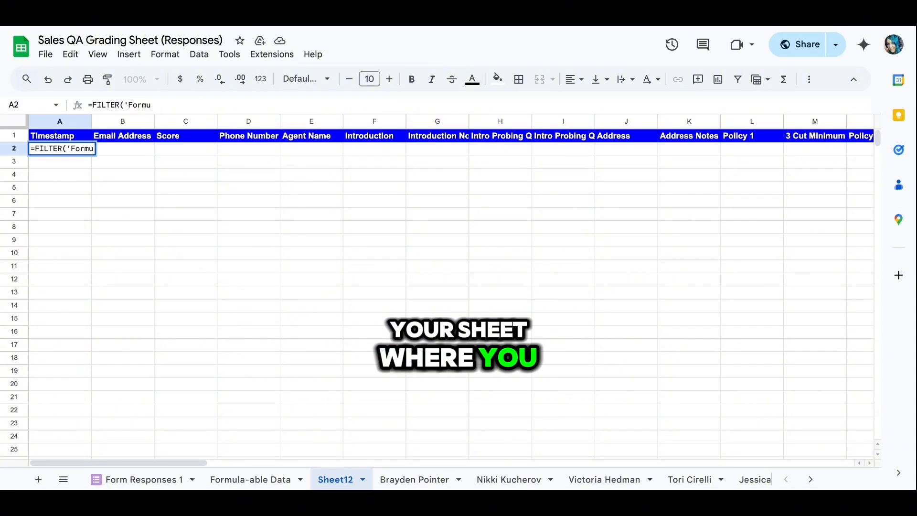
text(la)
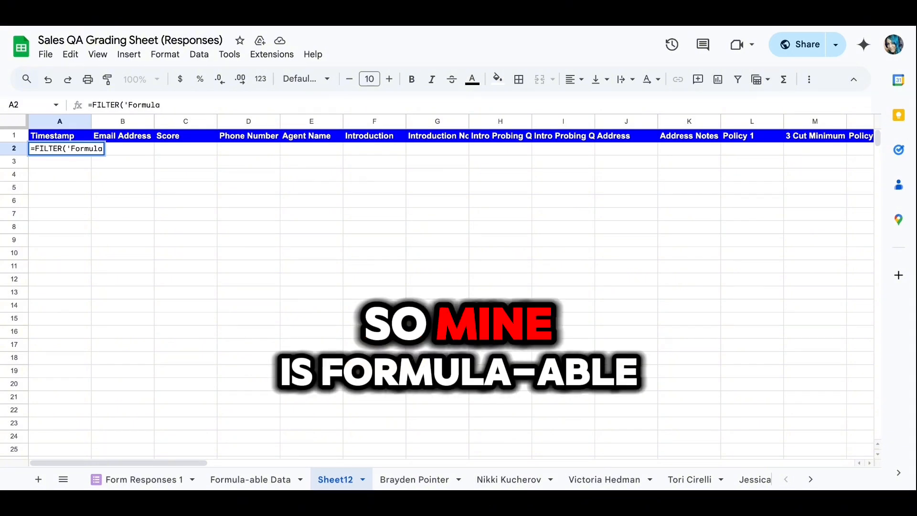
text(-able)
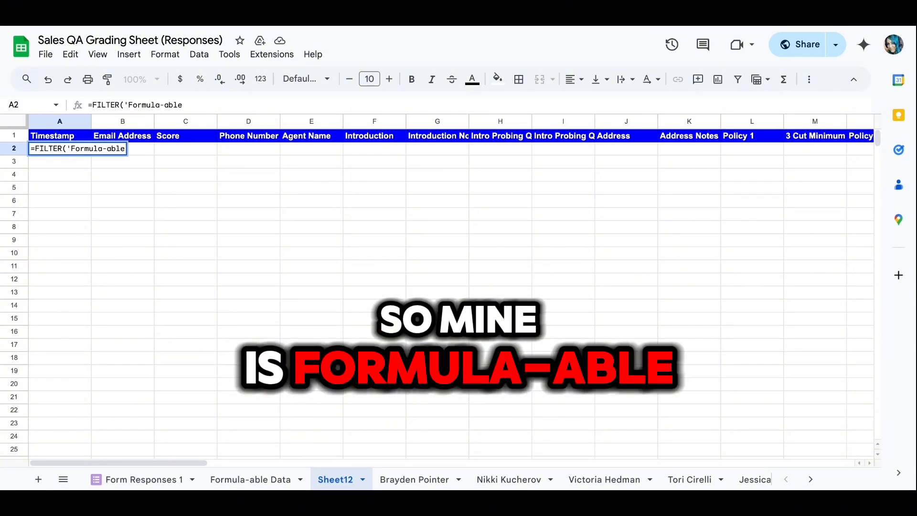
text( Dat)
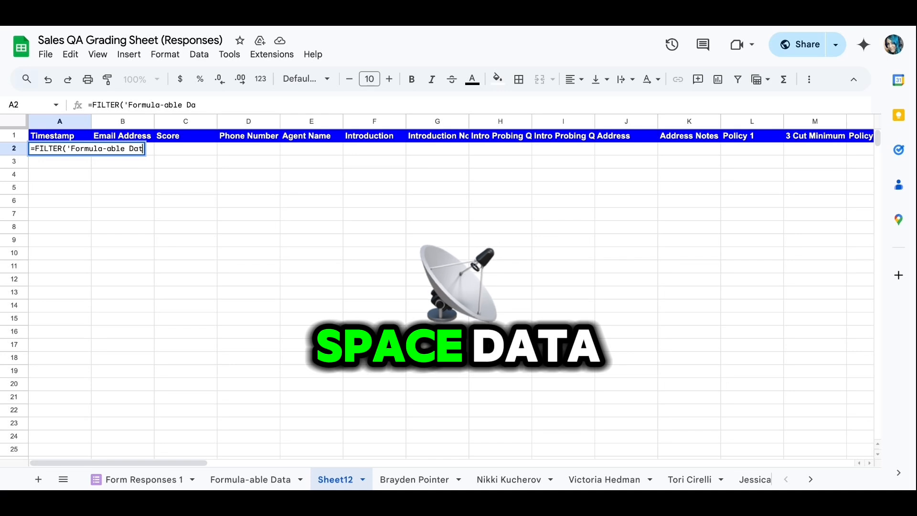
text(a')
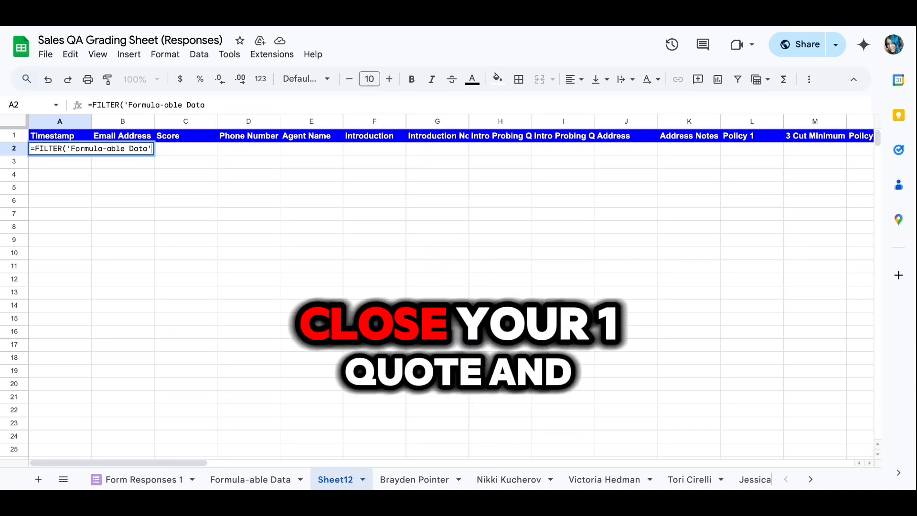
text(!)
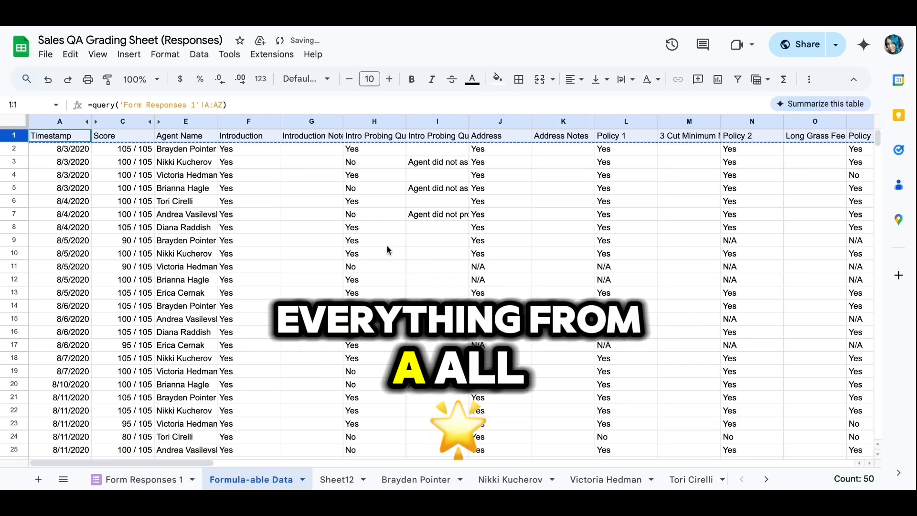
- Go back to Sheet12's A2 formula and append the !A:AZ range
scroll(386, 245, right, 15)
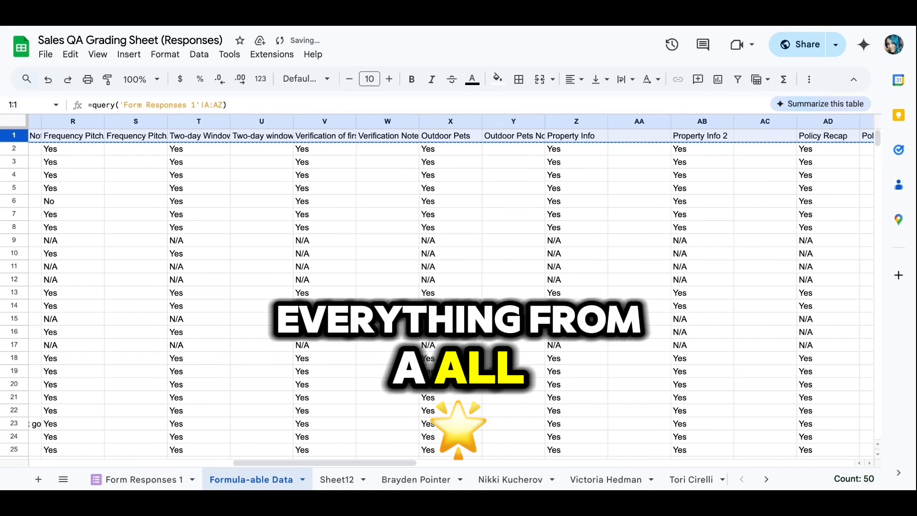
scroll(630, 305, left, 15)
scroll(629, 305, left, 3)
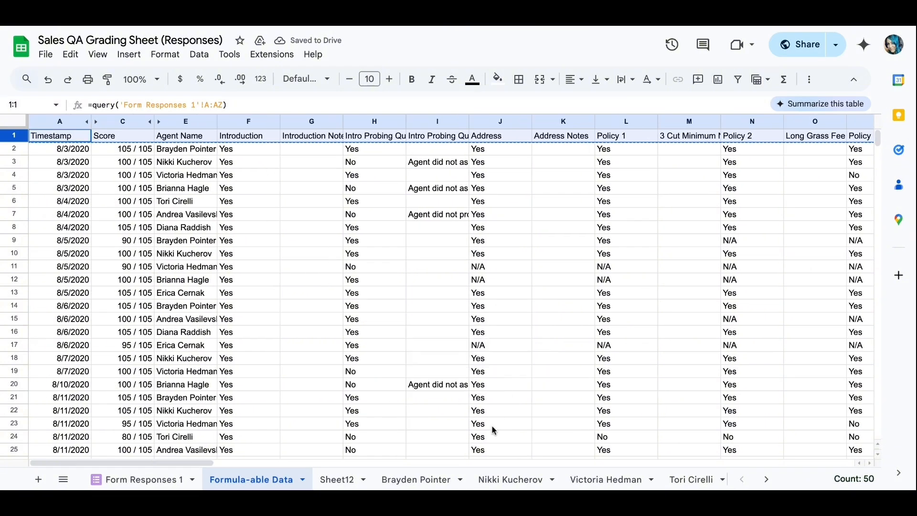
click(337, 480)
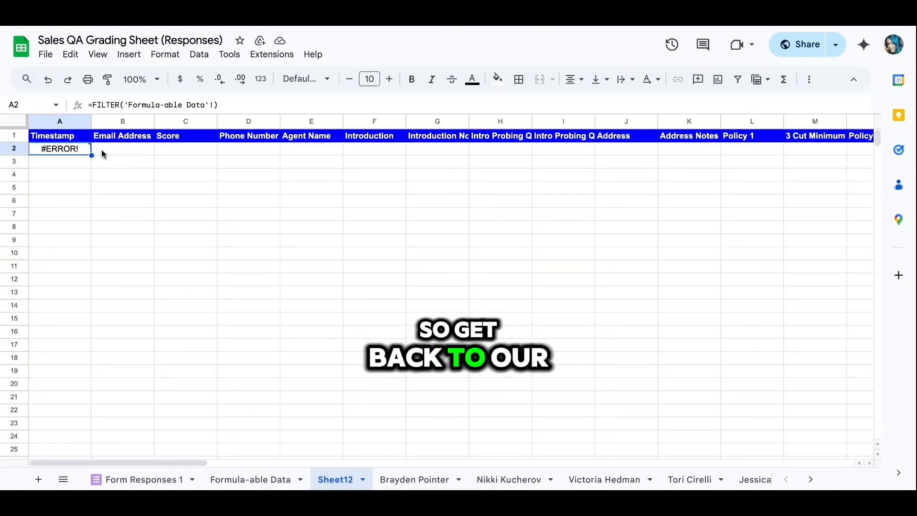
click(212, 106)
text(!)
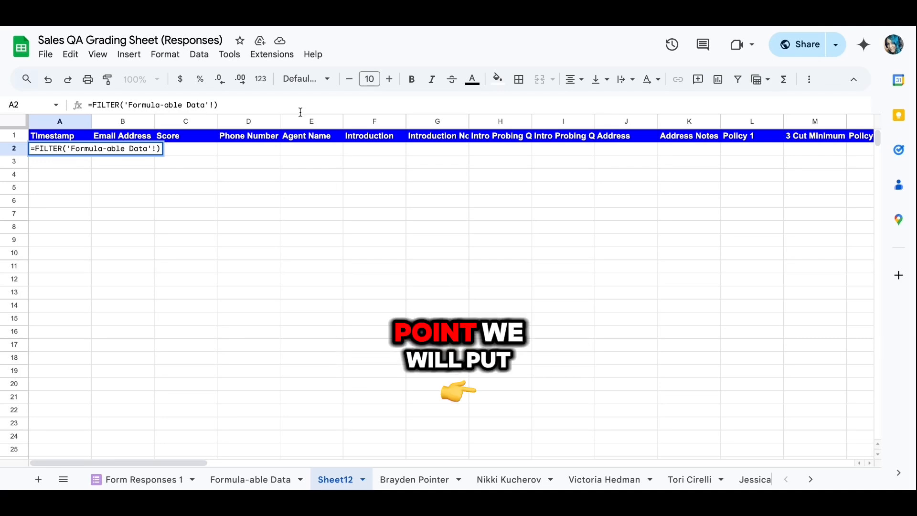
text(A:)
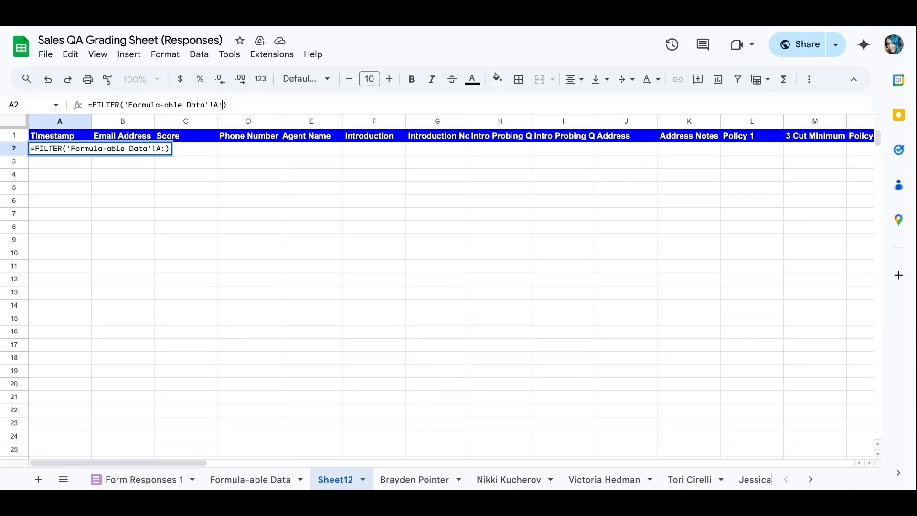
text(AZ)
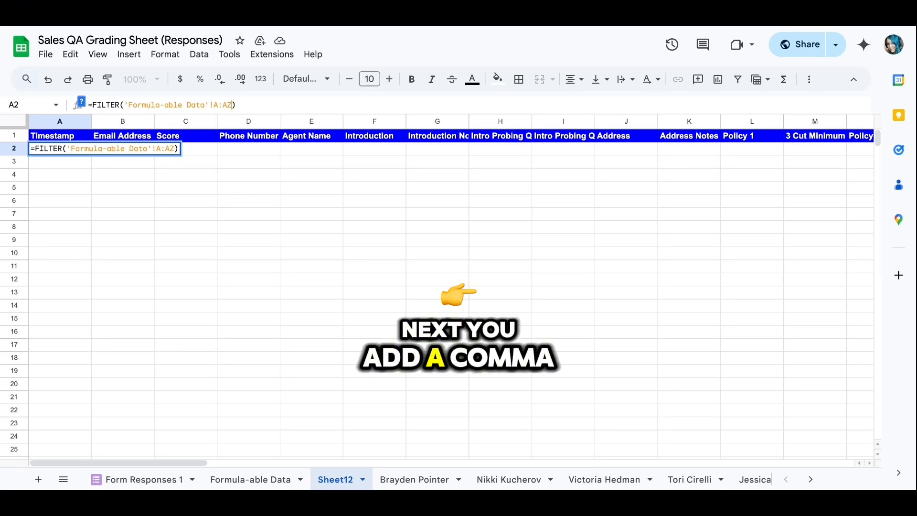
- Add a comma and a second 'Formula-able Data'! reference for the condition range
text(,)
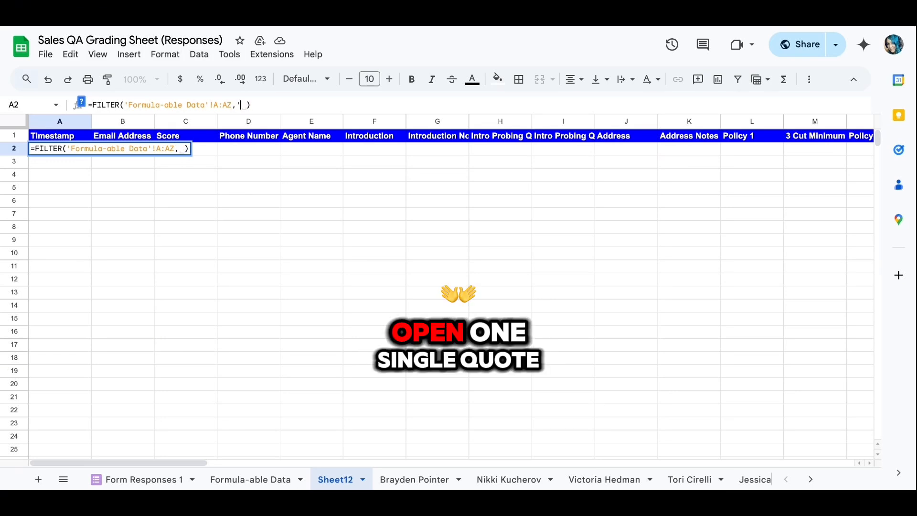
key(BackSpace)
text('Formul)
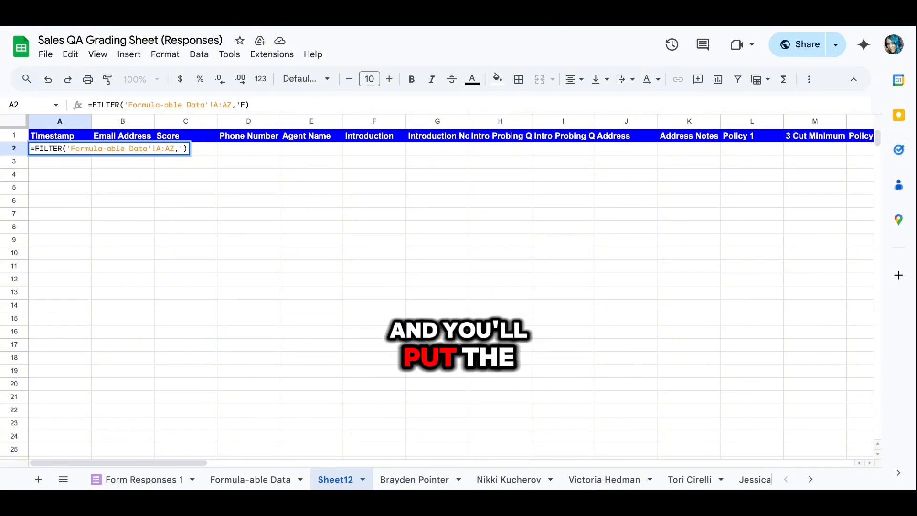
text(a)
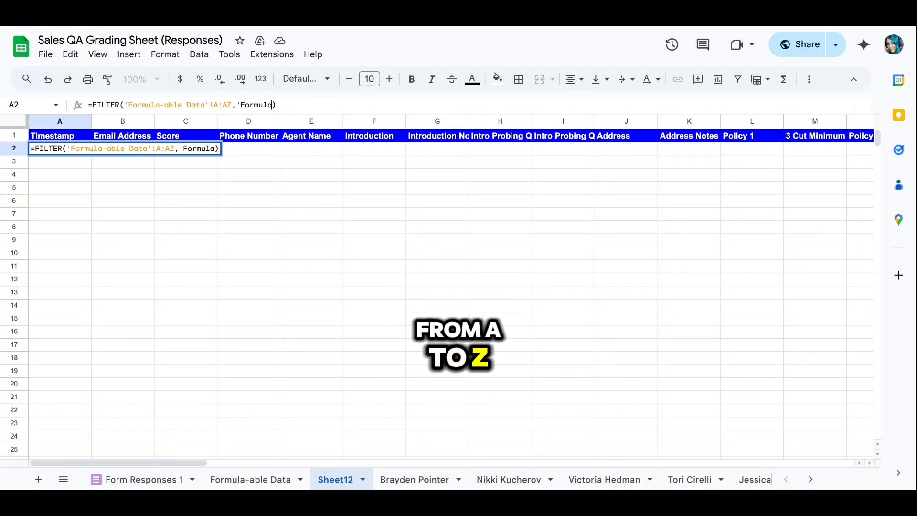
text(-d)
text(able Da)
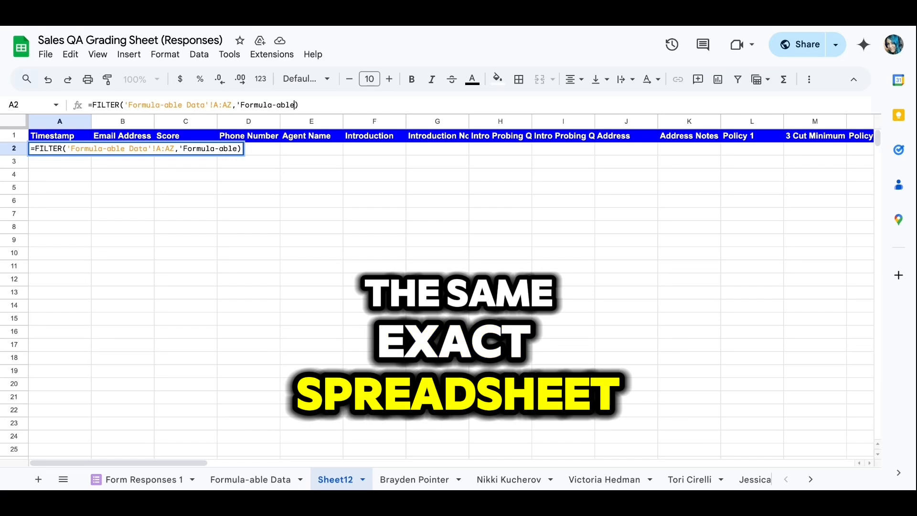
text(ta)
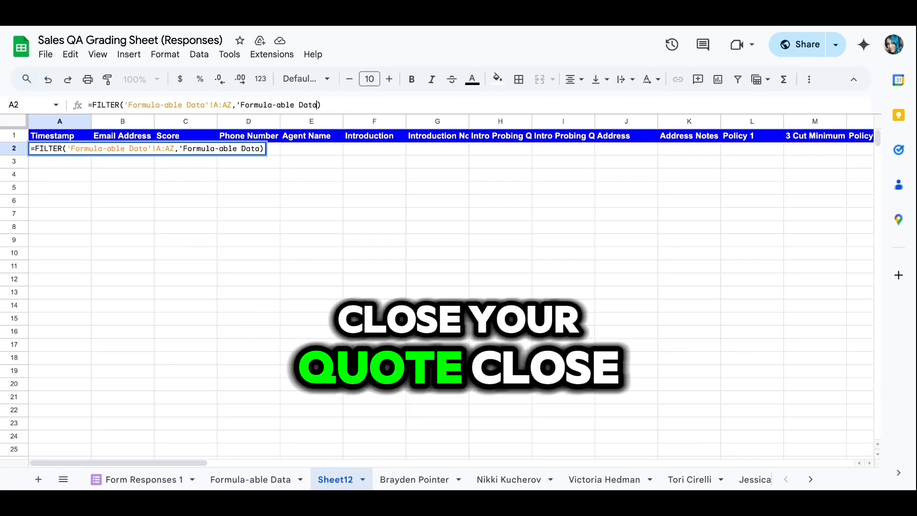
text('!)
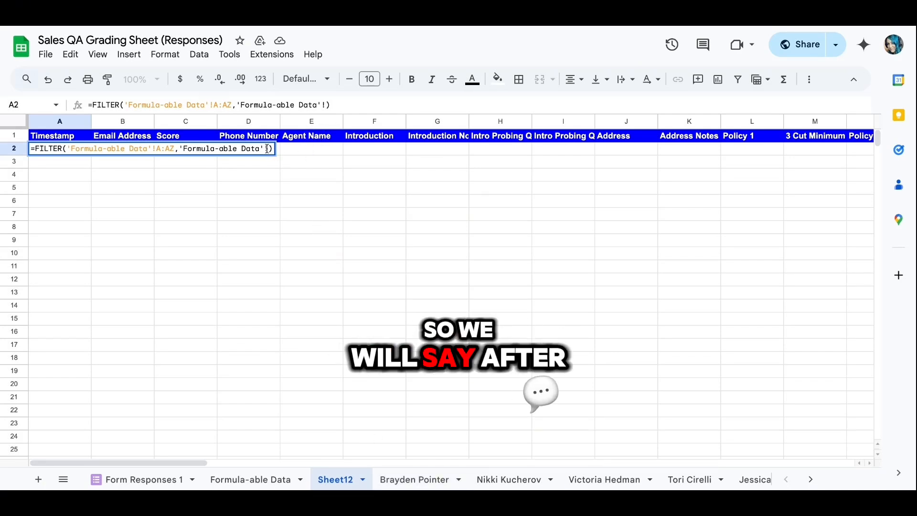
- Finish the formula with the condition E:E equals the agent's name and enter it
text(E:)
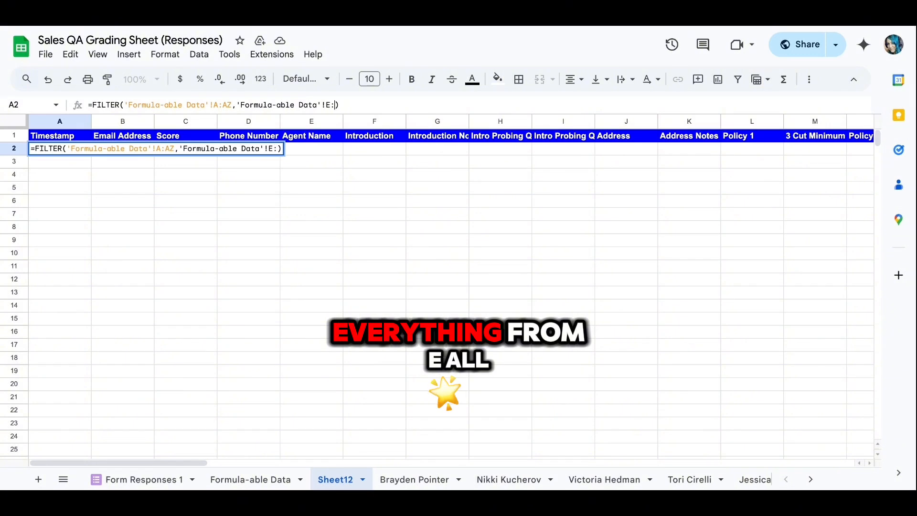
text(E)
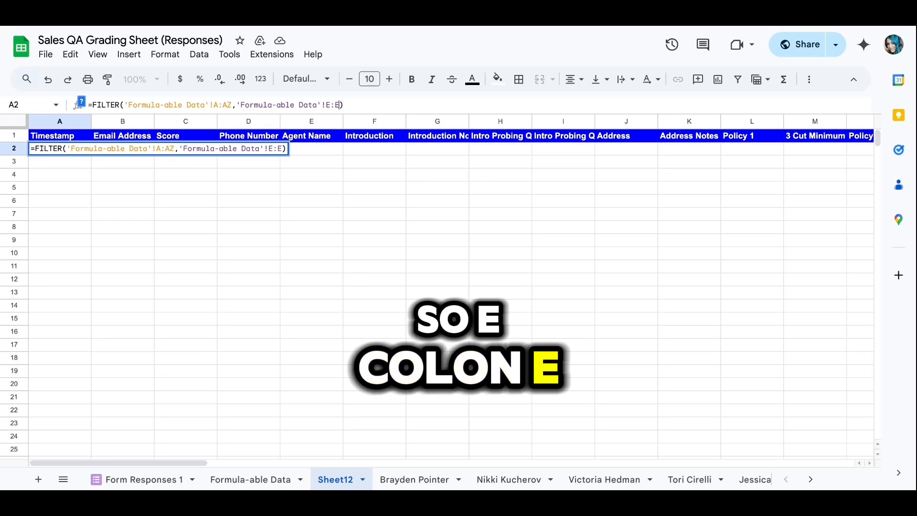
text(= )
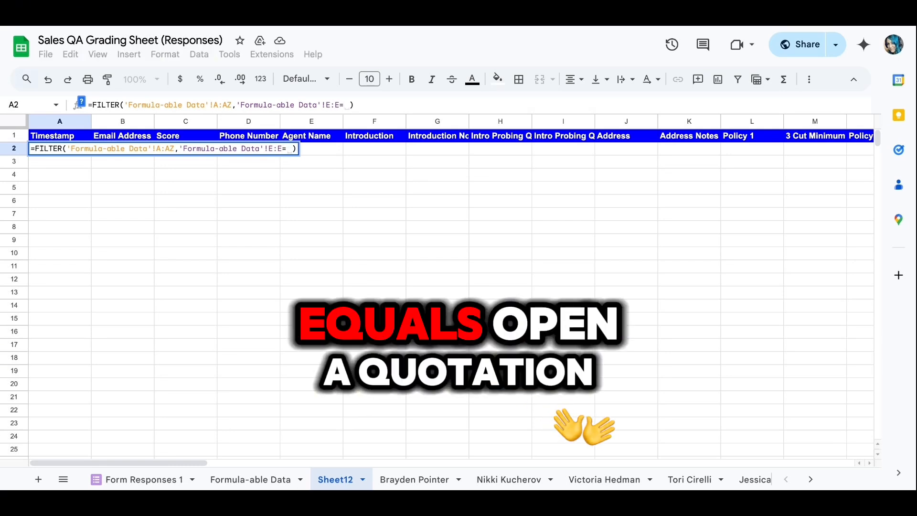
text(")
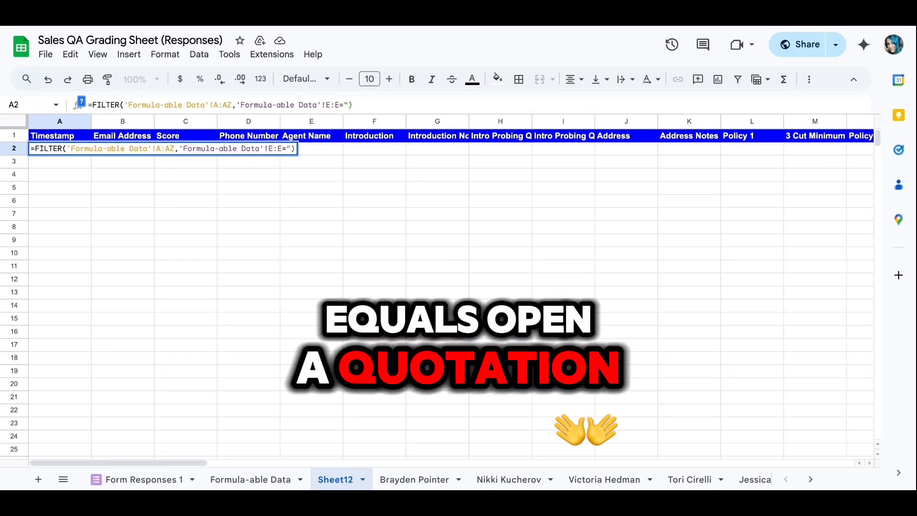
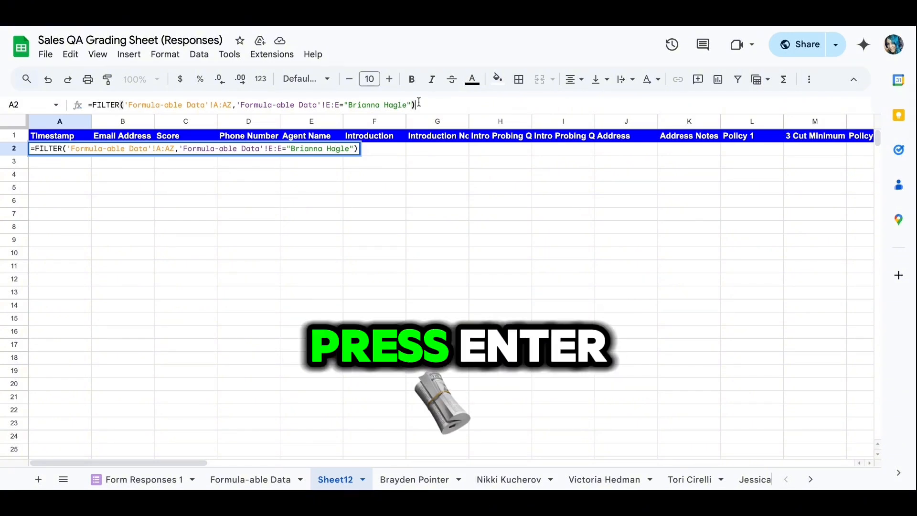
key(Return)
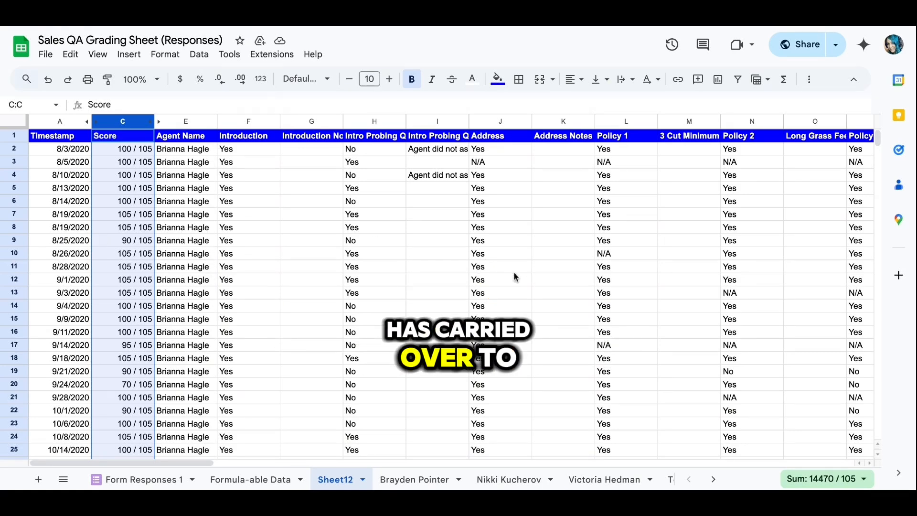
scroll(419, 291, right, 10)
scroll(426, 297, right, 15)
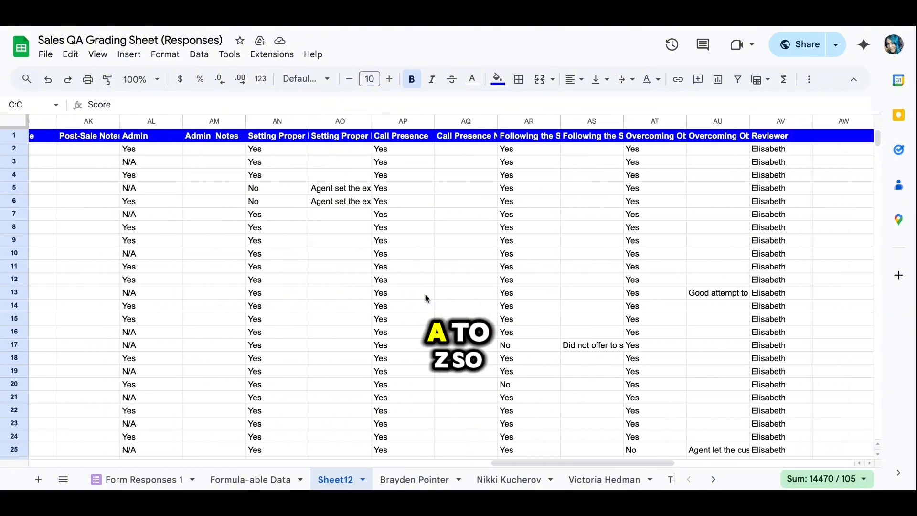
scroll(427, 297, left, 10)
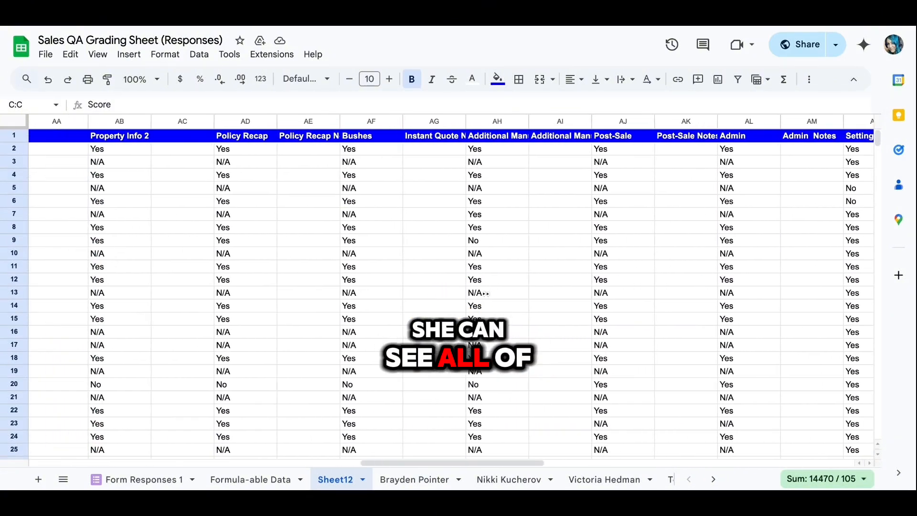
scroll(426, 297, right, 3)
scroll(451, 289, right, 2)
scroll(452, 289, left, 15)
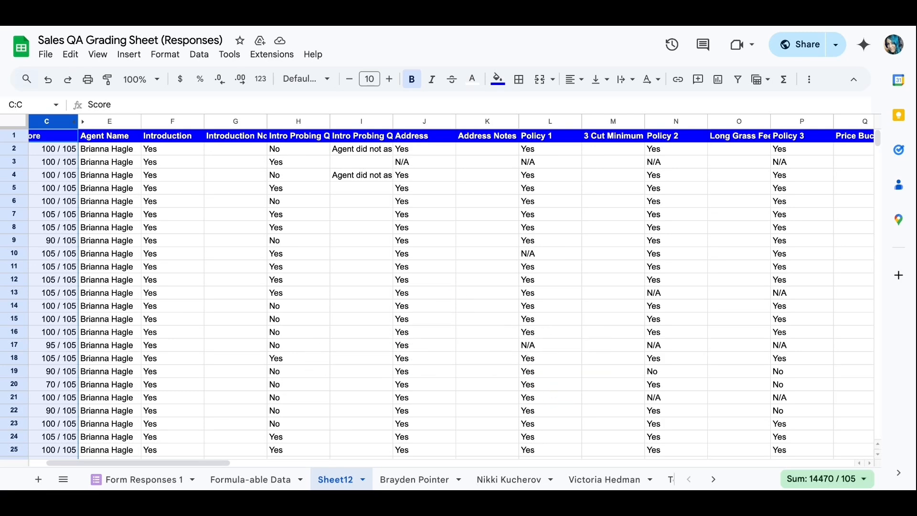
scroll(161, 246, left, 2)
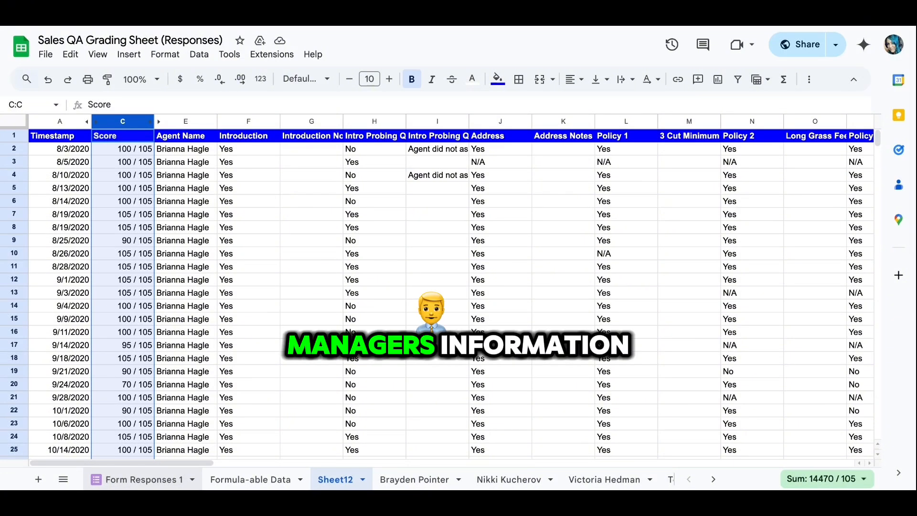
- Open another agent's finished sheet and select A2 to show its FILTER formula
click(251, 480)
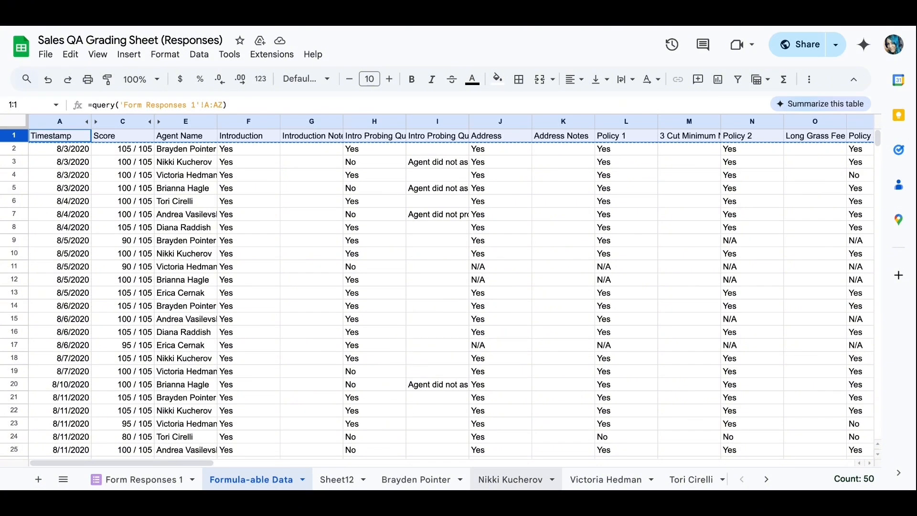
scroll(580, 483, right, 3)
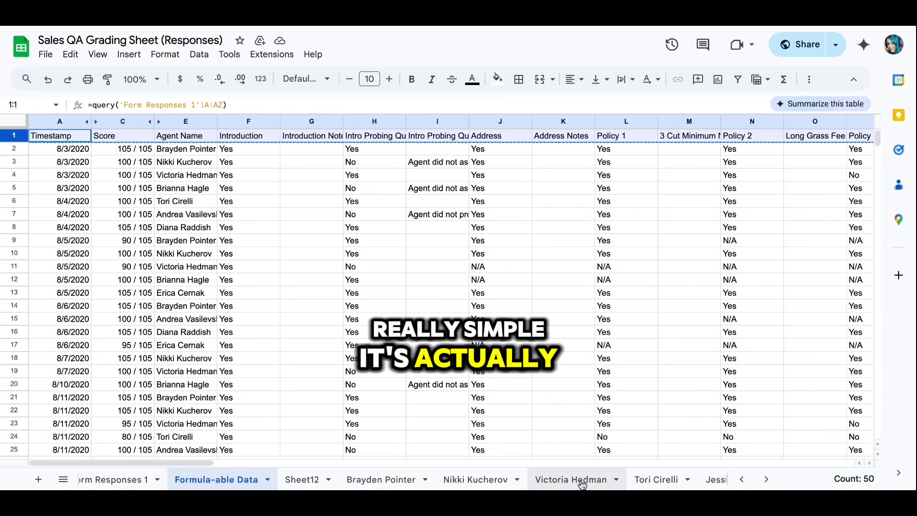
click(694, 482)
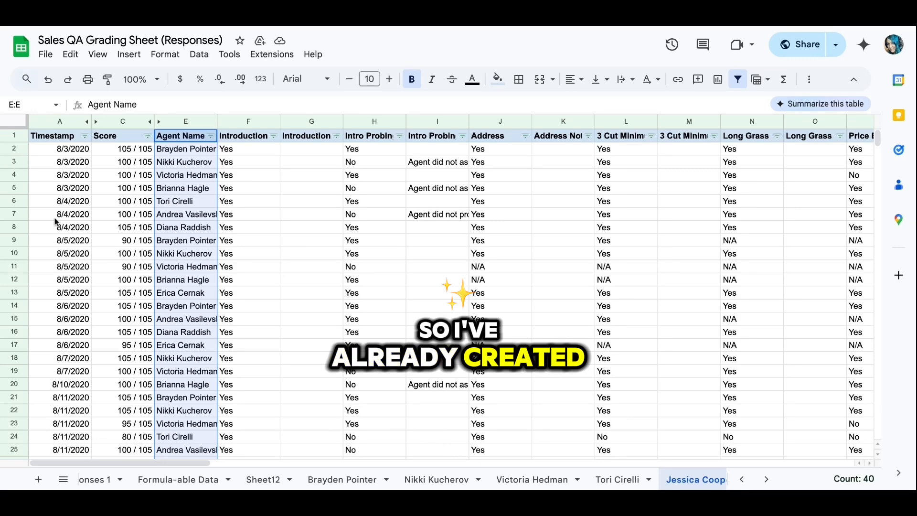
click(75, 149)
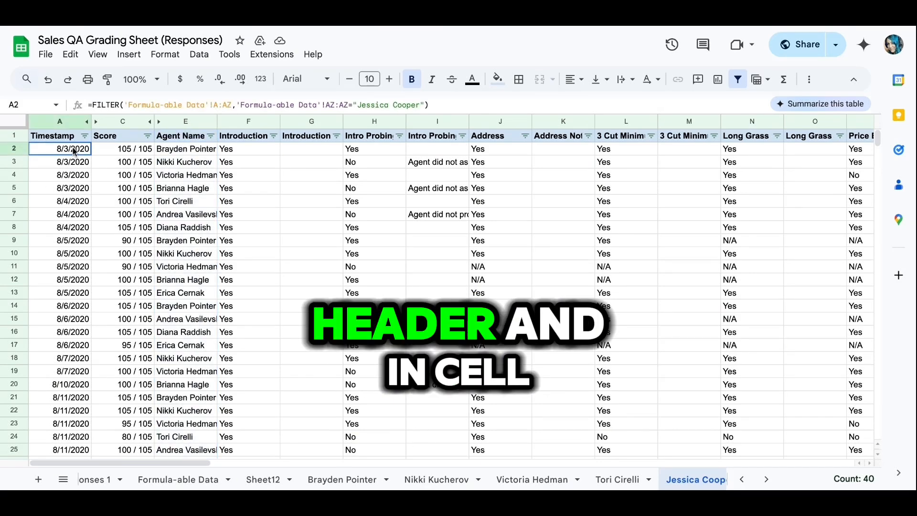